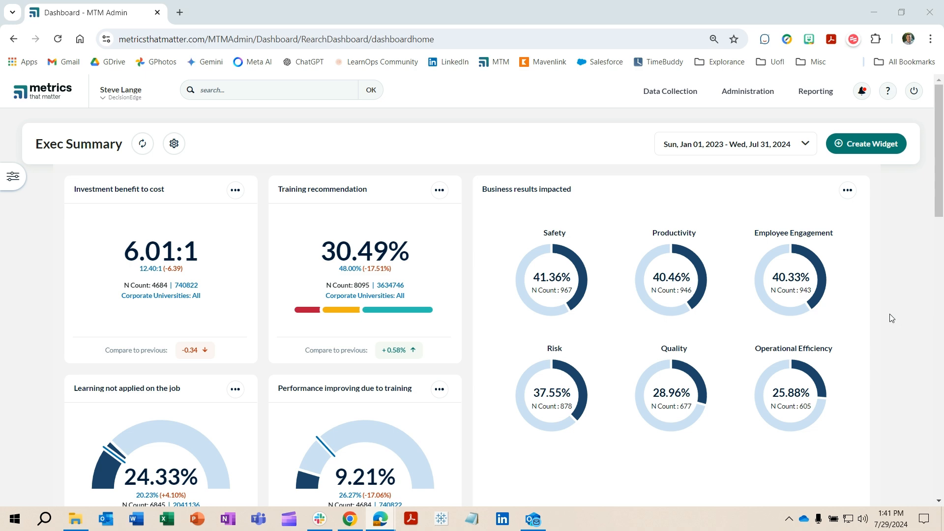
- Duplicate the Job impact (Top Box) widget on the Exec Summary dashboard
{"action": "scroll", "coordinate": [884, 318], "scroll_direction": "down", "scroll_amount": 8}
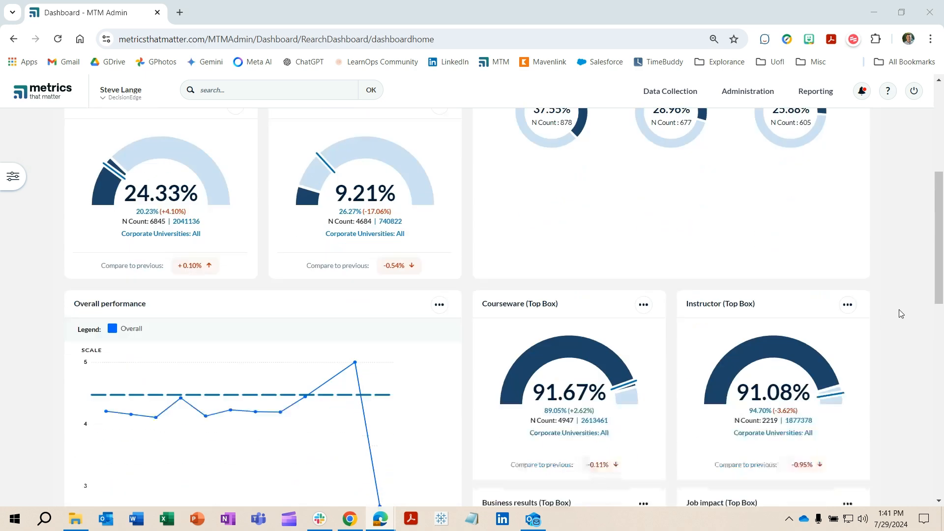
{"action": "scroll", "coordinate": [899, 308], "scroll_direction": "down", "scroll_amount": 2}
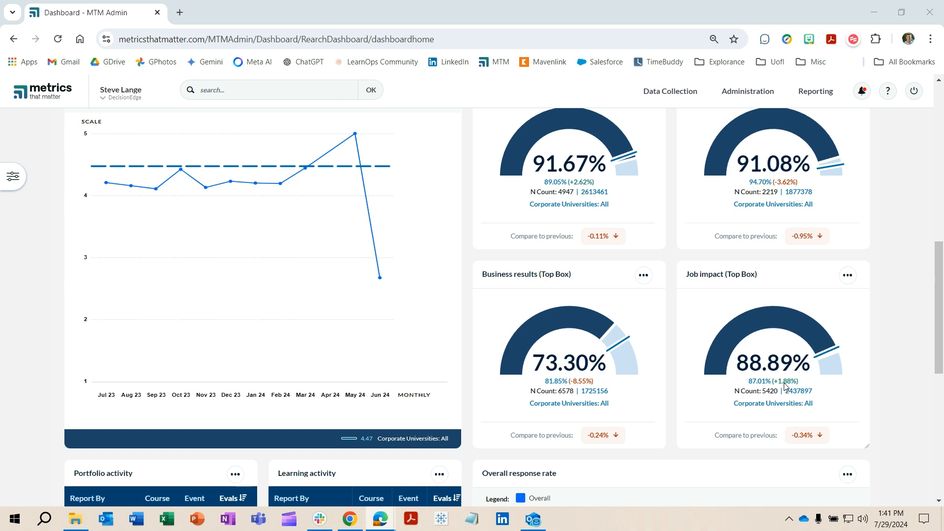
{"action": "mouse_move", "coordinate": [775, 372]}
{"action": "left_click", "coordinate": [851, 277]}
{"action": "left_click", "coordinate": [830, 363]}
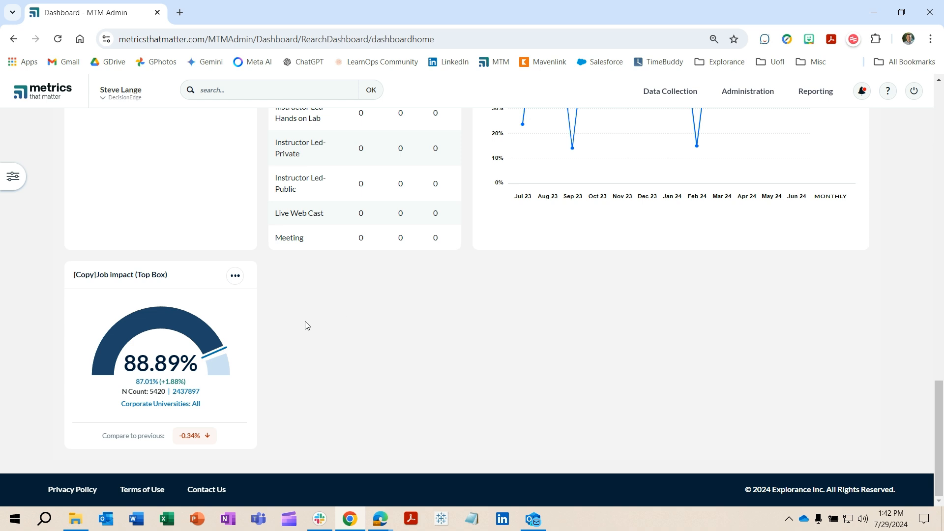
- Open the Responses question list in the widget filters of the copied Job impact (Top Box) widget
{"action": "left_click", "coordinate": [235, 277]}
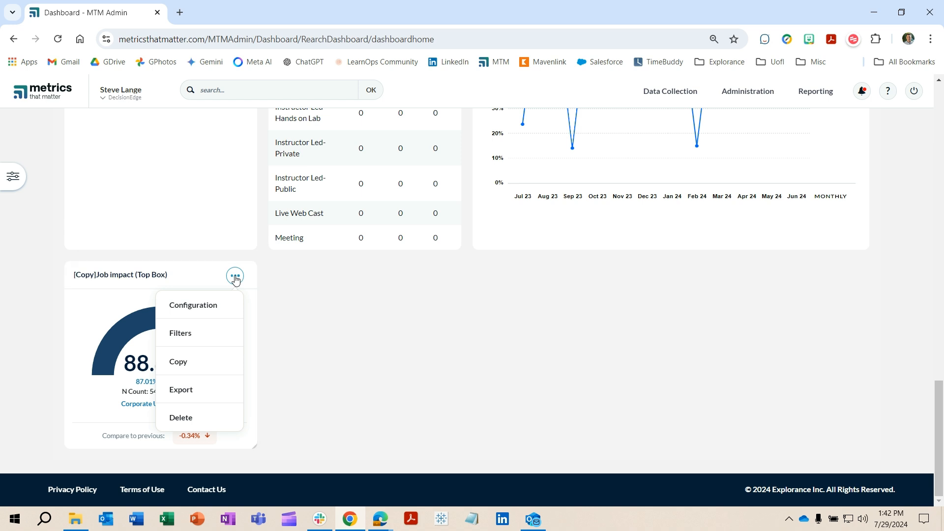
{"action": "left_click", "coordinate": [206, 336]}
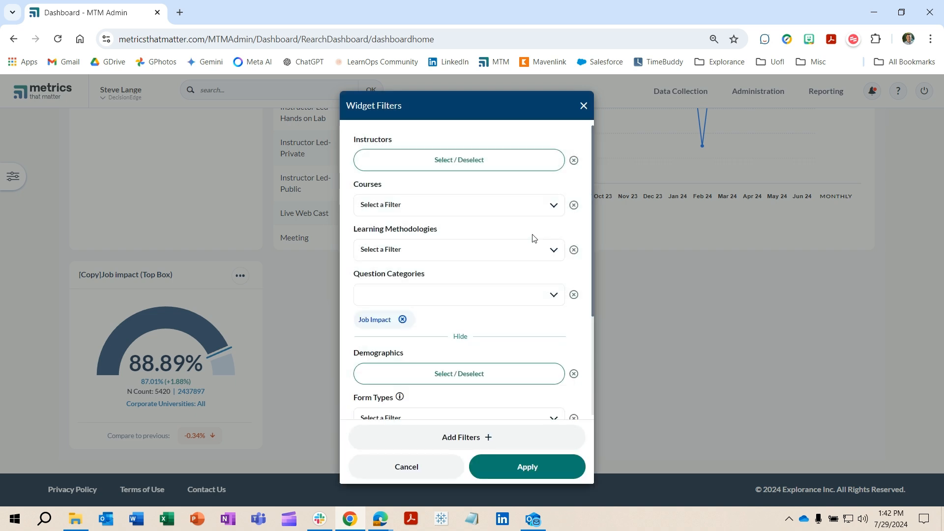
{"action": "scroll", "coordinate": [514, 250], "scroll_direction": "down", "scroll_amount": 3}
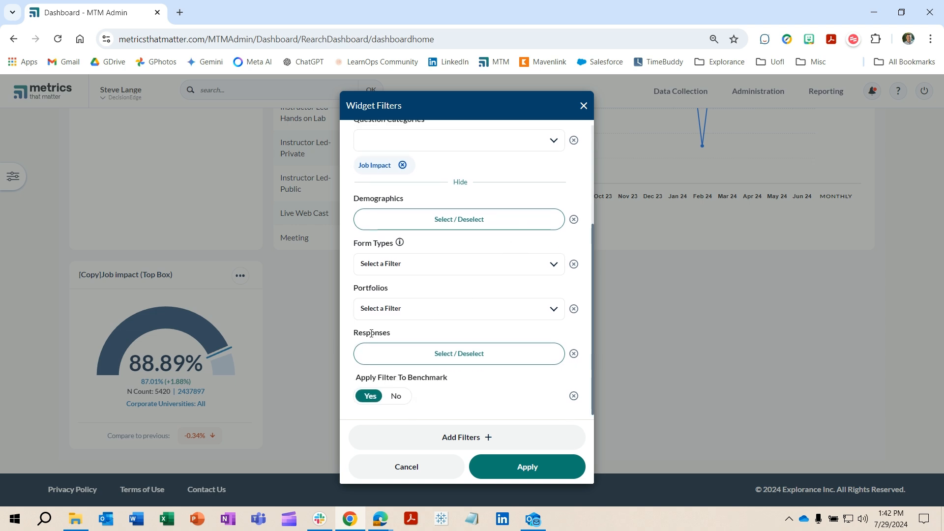
{"action": "left_click", "coordinate": [494, 361]}
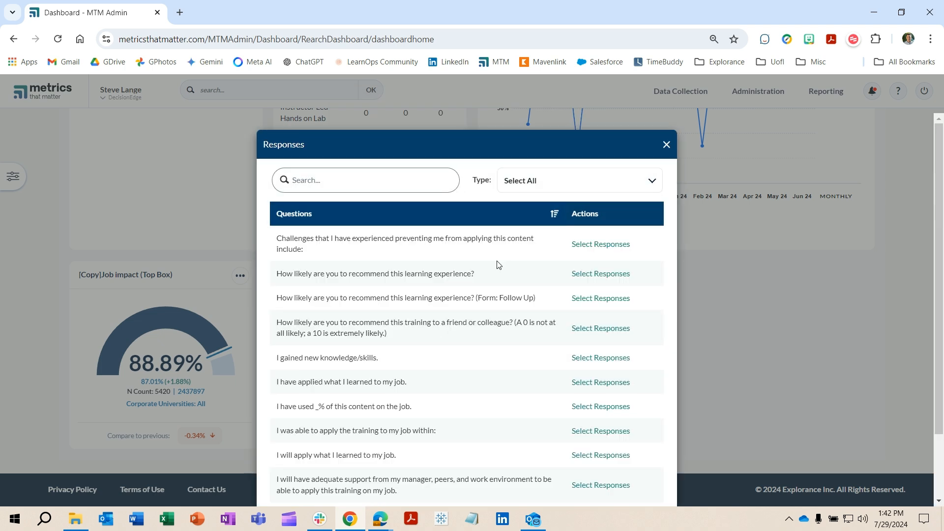
- Add a Less Than 4 response condition to the question about having adequate support from manager, peers and work environment to apply the training
{"action": "scroll", "coordinate": [514, 259], "scroll_direction": "down", "scroll_amount": 3}
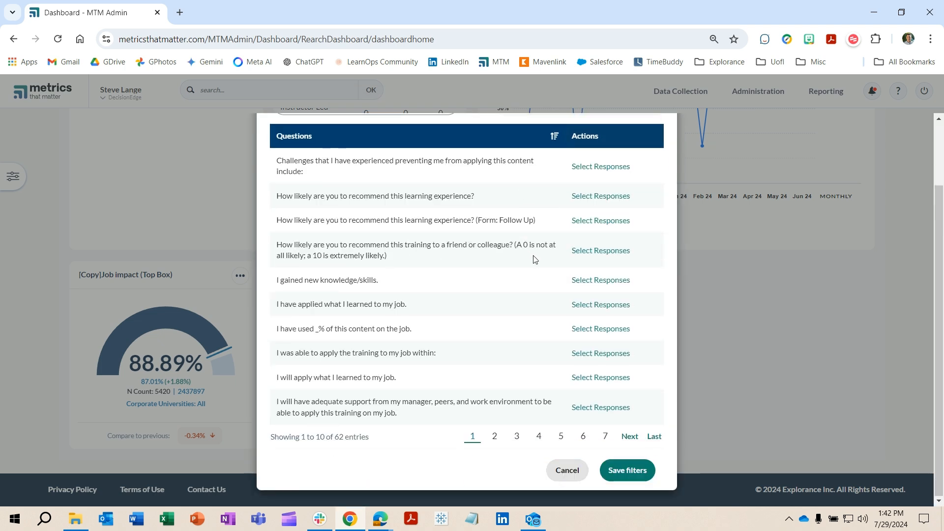
{"action": "scroll", "coordinate": [533, 258], "scroll_direction": "up", "scroll_amount": 3}
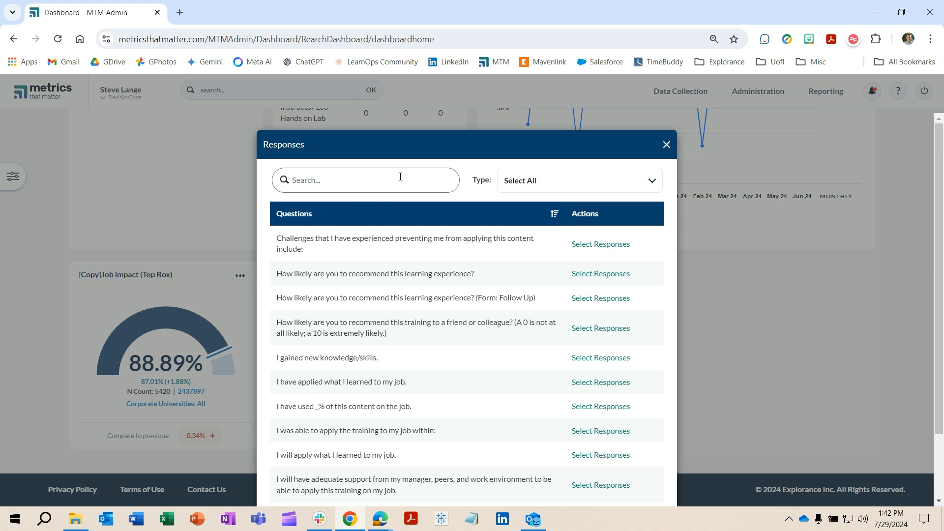
{"action": "scroll", "coordinate": [426, 229], "scroll_direction": "down", "scroll_amount": 3}
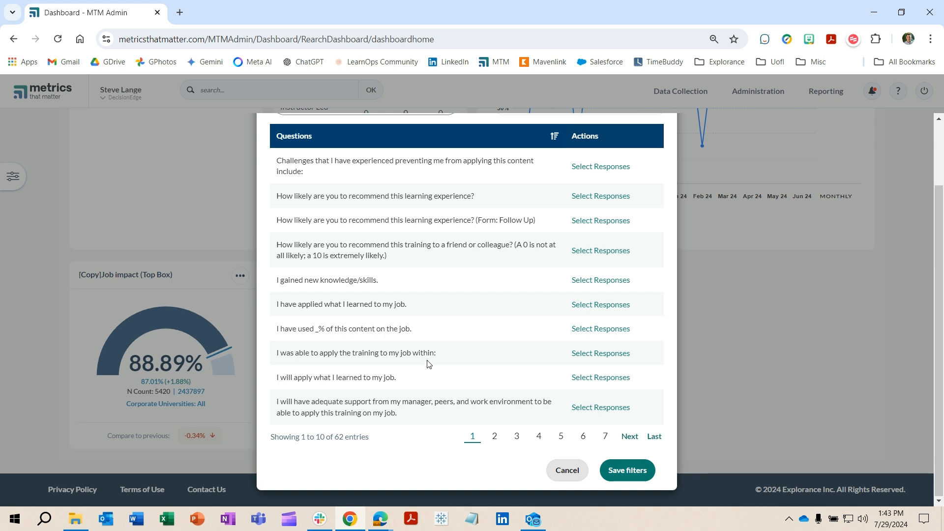
{"action": "scroll", "coordinate": [427, 362], "scroll_direction": "up", "scroll_amount": 2}
{"action": "scroll", "coordinate": [430, 363], "scroll_direction": "down", "scroll_amount": 2}
{"action": "left_click", "coordinate": [604, 412]}
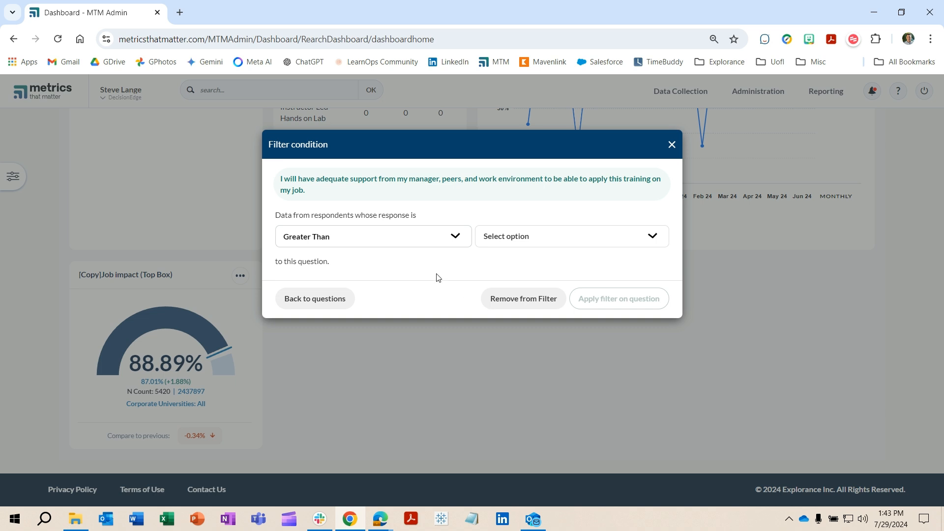
{"action": "left_click", "coordinate": [457, 240]}
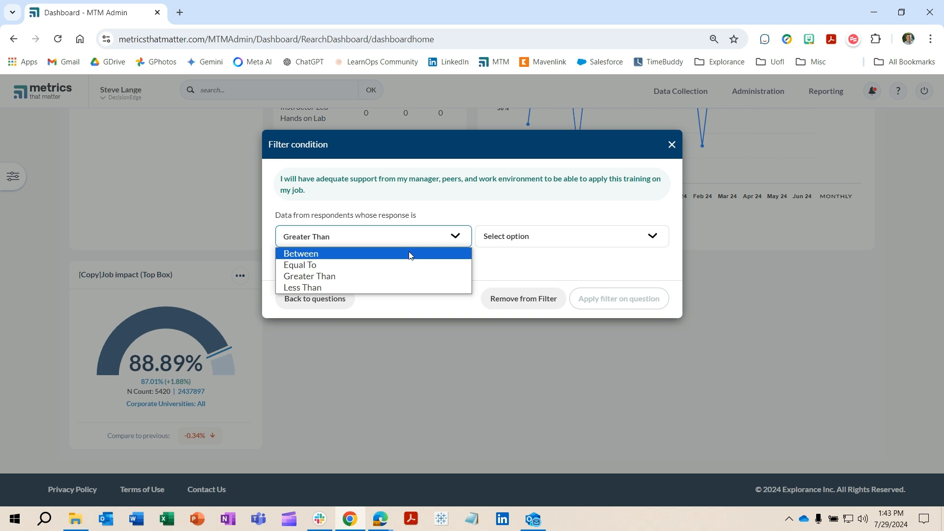
{"action": "left_click", "coordinate": [392, 290]}
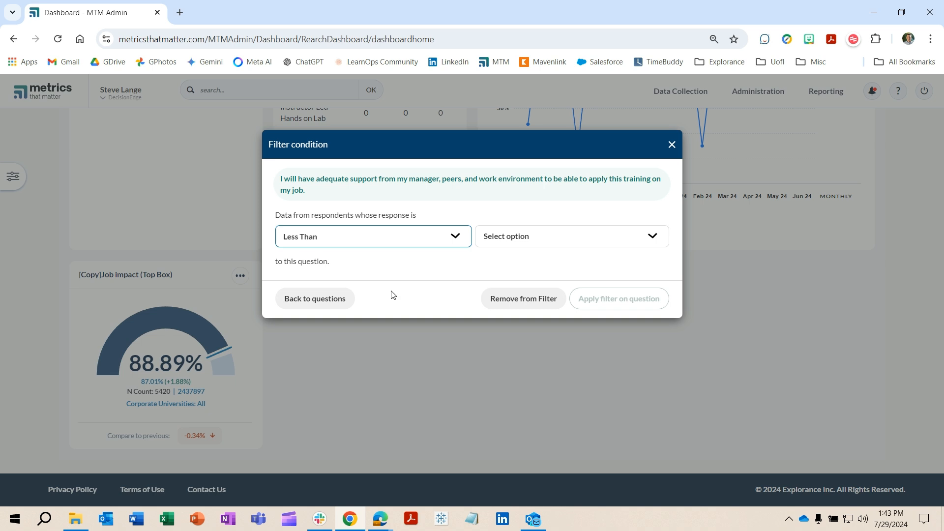
{"action": "left_click", "coordinate": [543, 240]}
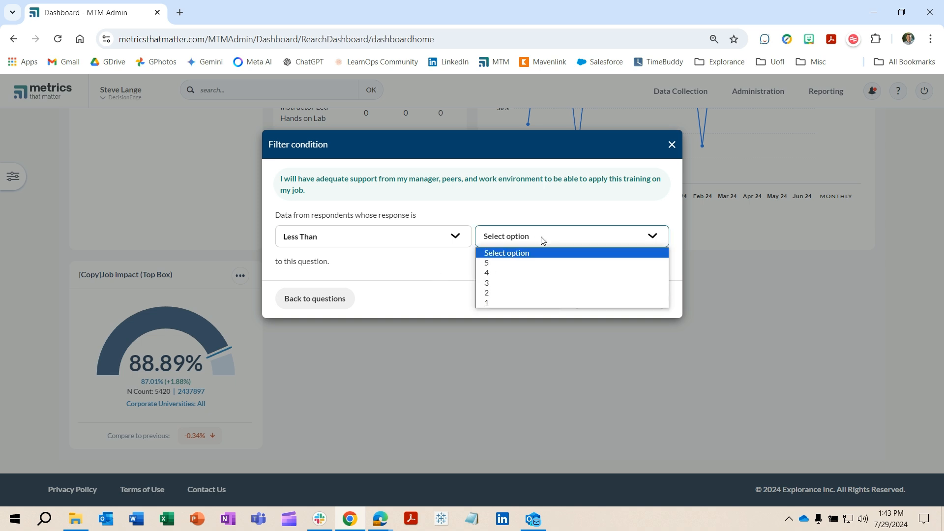
{"action": "left_click", "coordinate": [522, 274]}
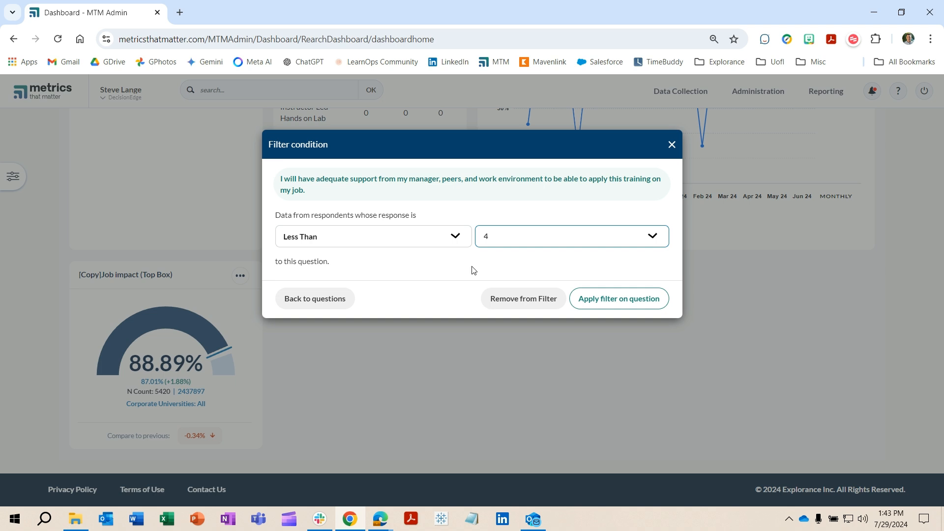
{"action": "left_click", "coordinate": [607, 298]}
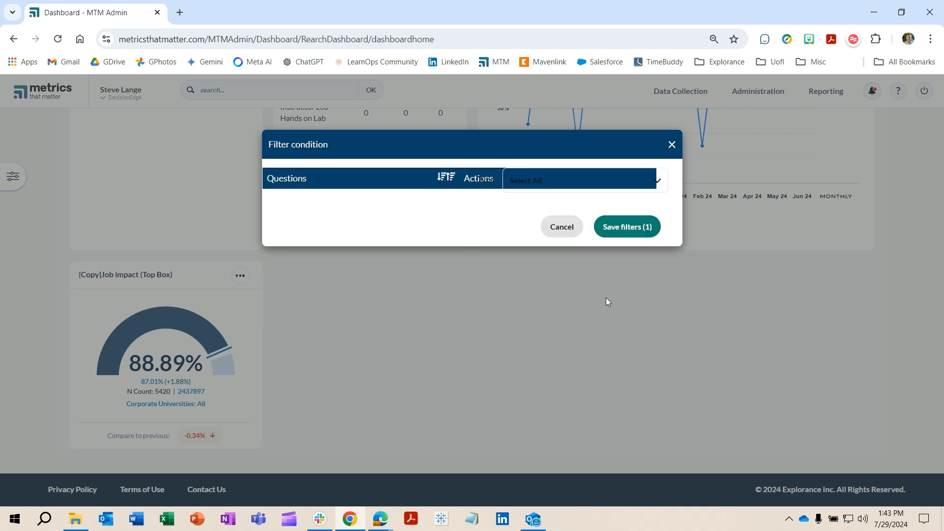
- Save the response filter and apply the filters to the copied Job impact widget
{"action": "scroll", "coordinate": [570, 315], "scroll_direction": "down", "scroll_amount": 3}
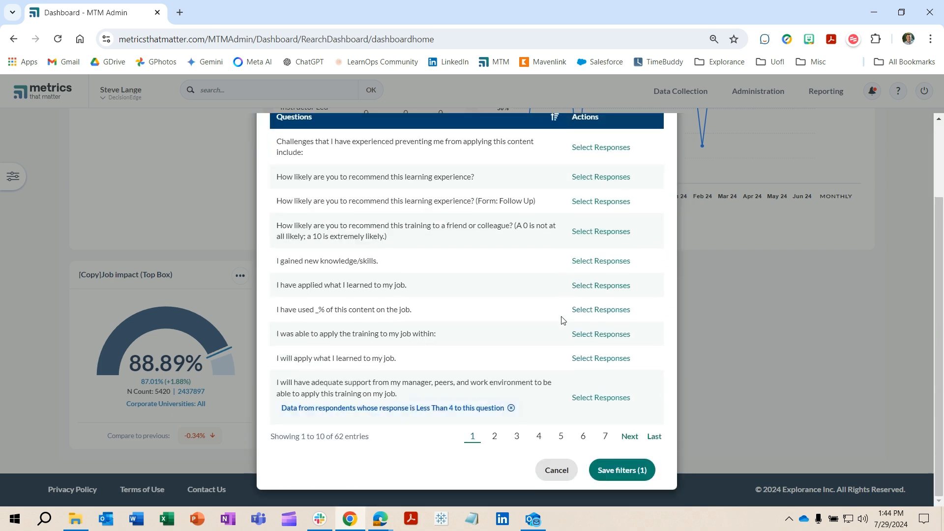
{"action": "left_click", "coordinate": [620, 470]}
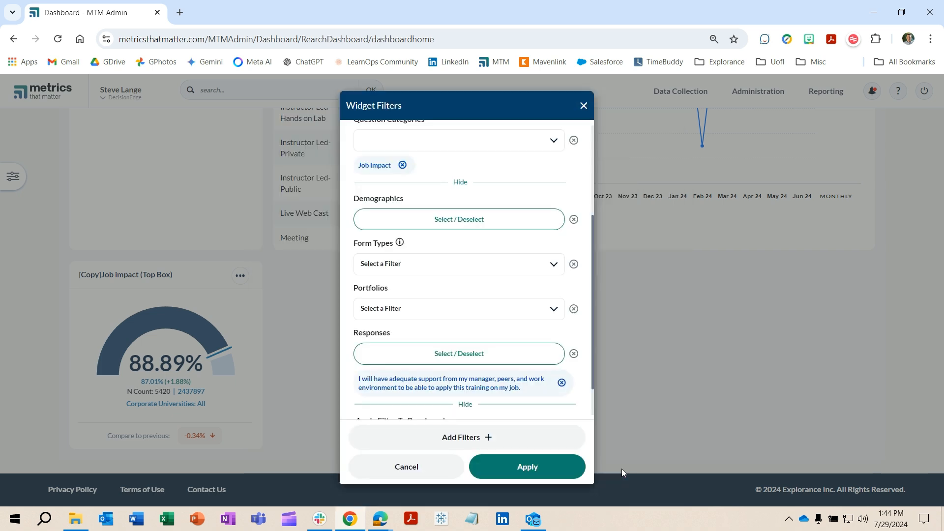
{"action": "scroll", "coordinate": [487, 379], "scroll_direction": "down", "scroll_amount": 1}
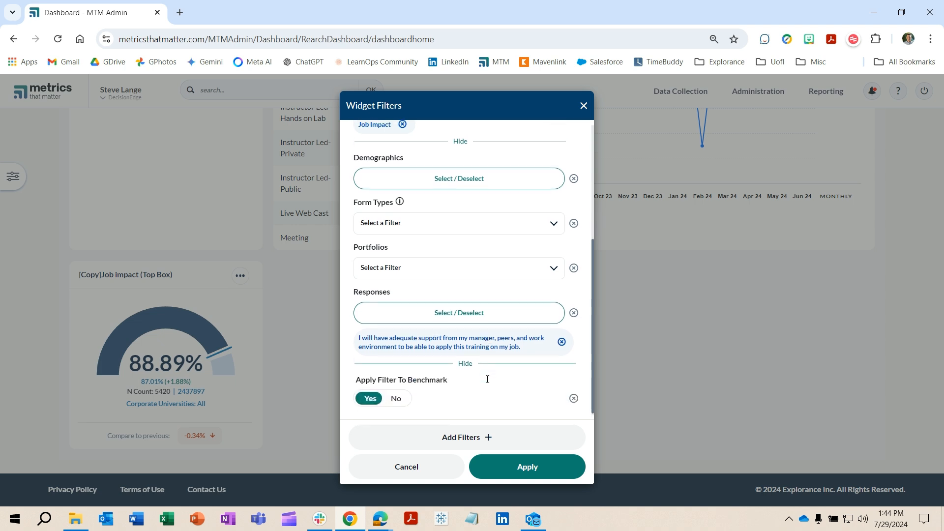
{"action": "left_click", "coordinate": [530, 467]}
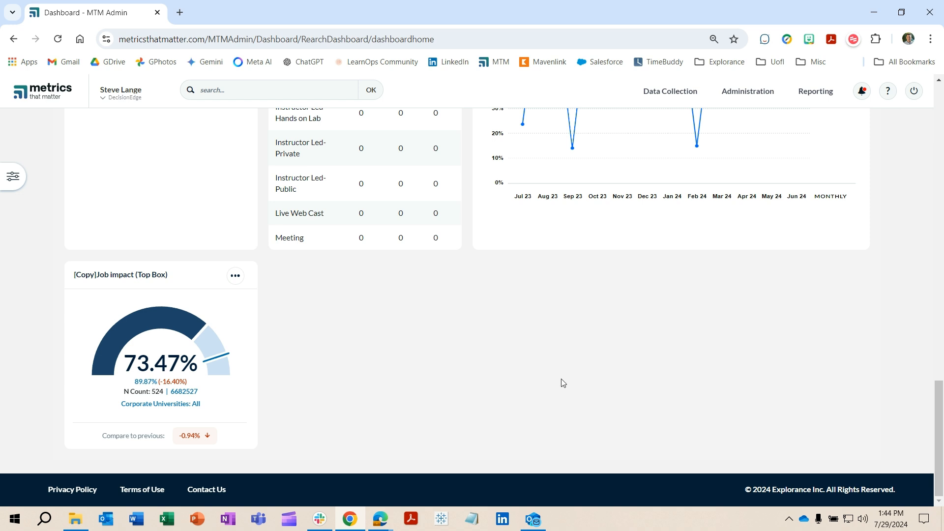
- Rename the copied Job impact (Top Box) widget to "Job Impact with Low Support" and apply the configuration
{"action": "mouse_move", "coordinate": [138, 369]}
{"action": "left_click_drag", "start_coordinate": [939, 426], "coordinate": [939, 291]}
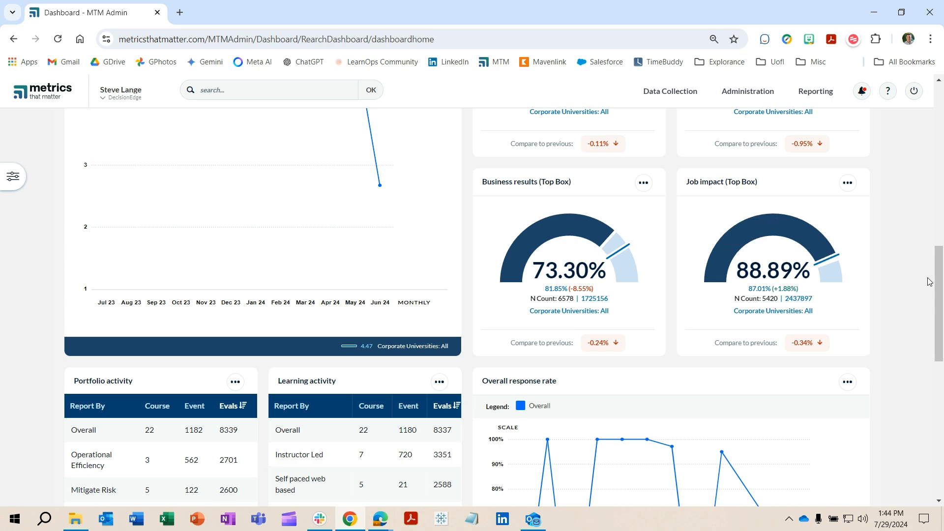
{"action": "left_click_drag", "start_coordinate": [937, 284], "coordinate": [928, 441]}
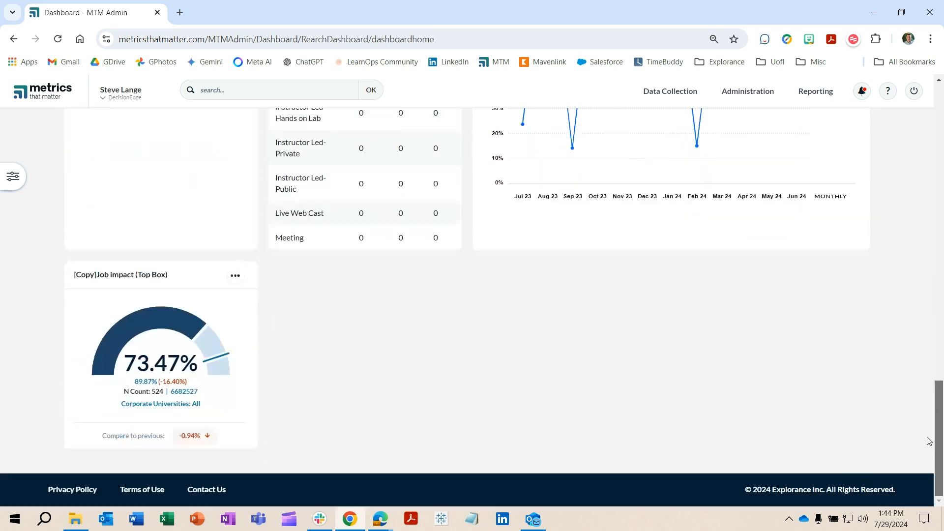
{"action": "left_click", "coordinate": [235, 276]}
{"action": "left_click", "coordinate": [206, 301]}
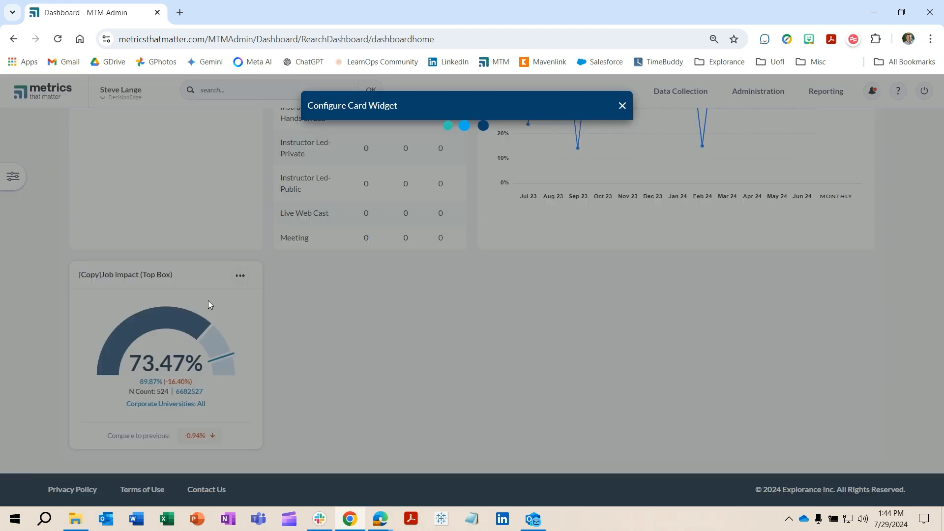
{"action": "left_click_drag", "start_coordinate": [405, 152], "coordinate": [252, 171]}
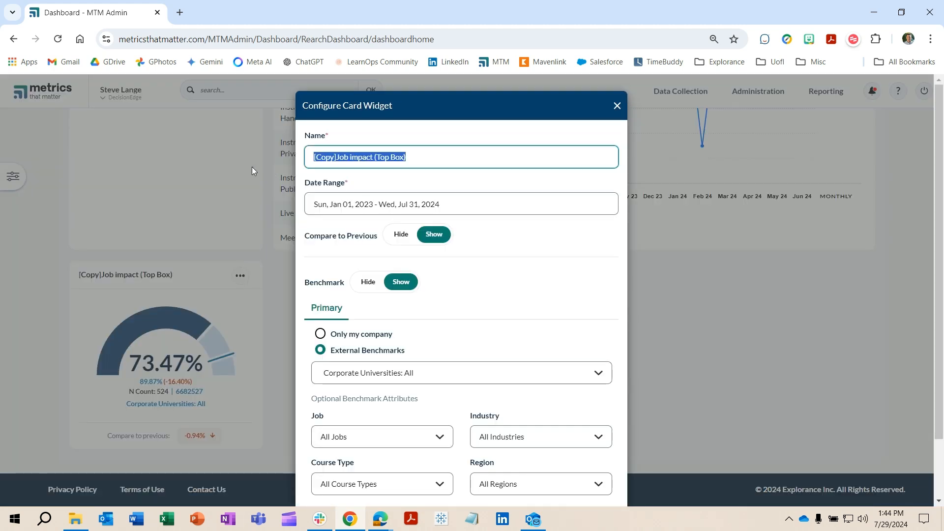
{"action": "type", "text": "Job"}
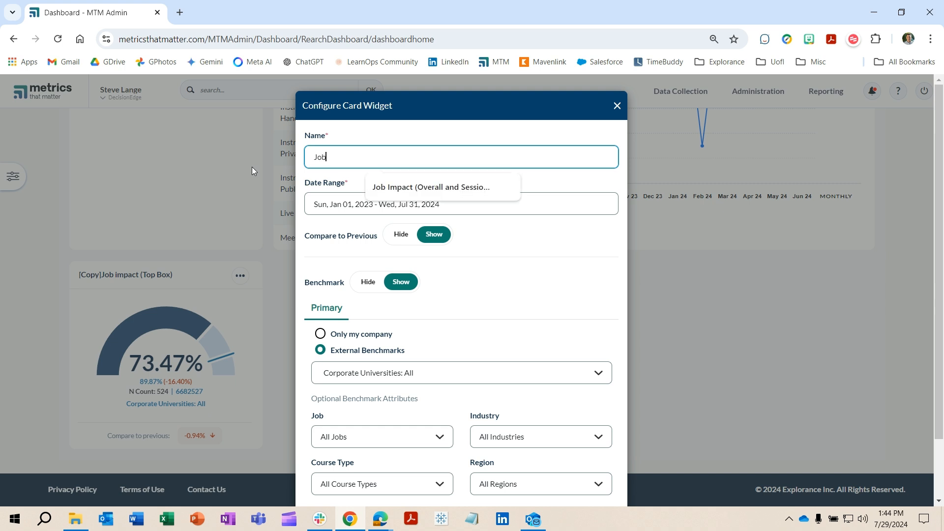
{"action": "type", "text": " Impact with"}
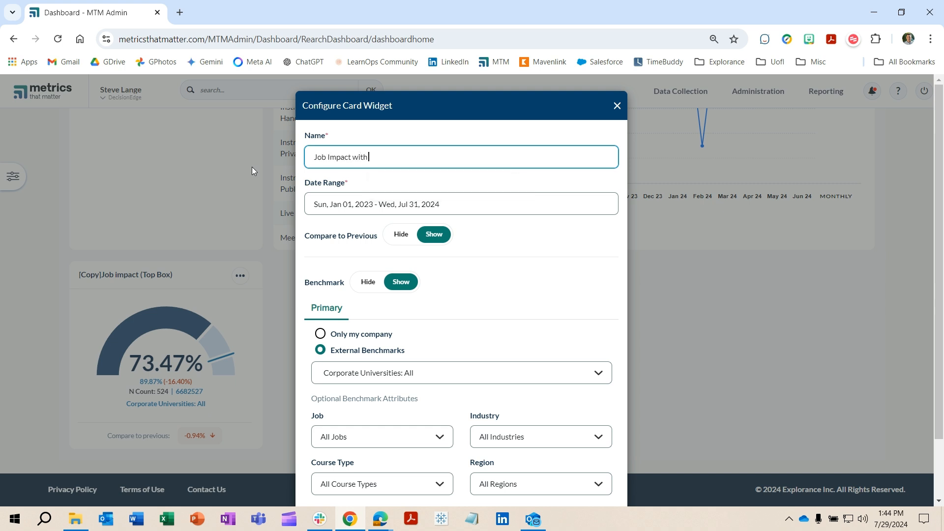
{"action": "type", "text": " Low Support"}
{"action": "scroll", "coordinate": [480, 285], "scroll_direction": "down", "scroll_amount": 1}
{"action": "scroll", "coordinate": [480, 287], "scroll_direction": "down", "scroll_amount": 2}
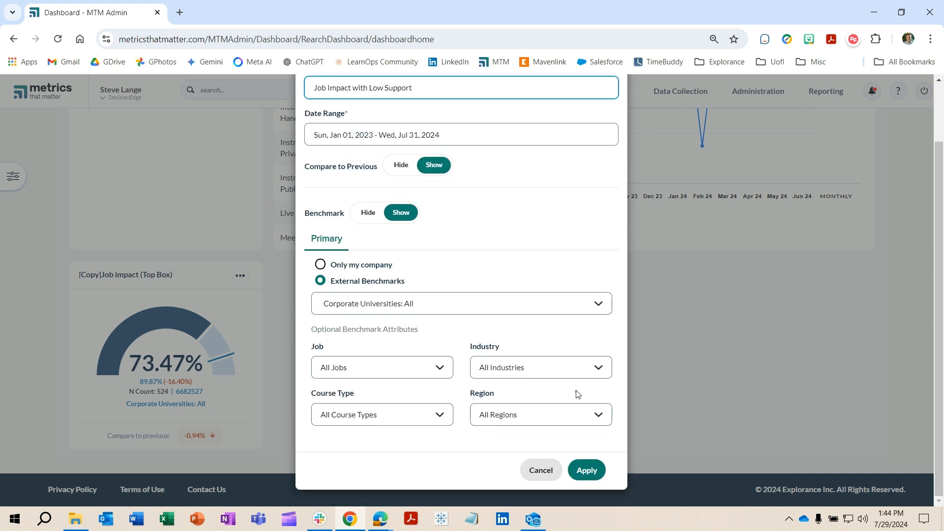
{"action": "left_click", "coordinate": [585, 465]}
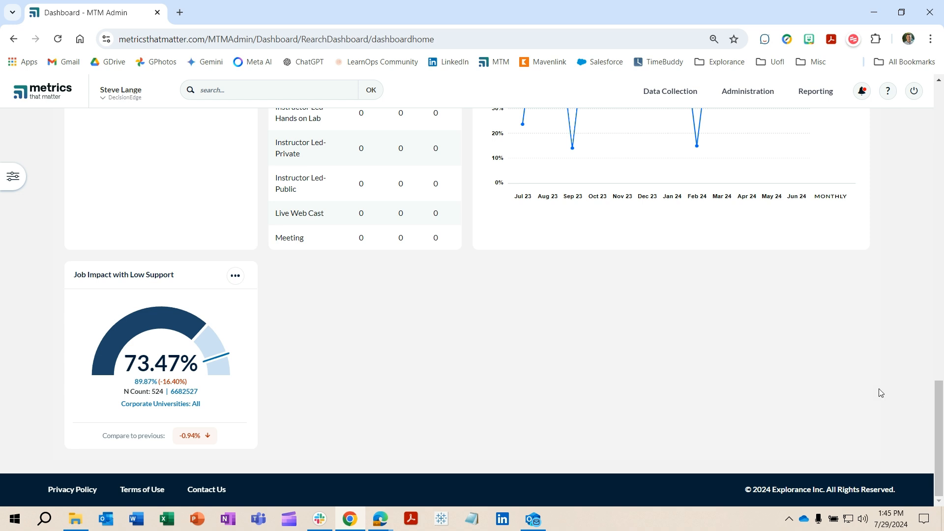
{"action": "scroll", "coordinate": [878, 388], "scroll_direction": "up", "scroll_amount": 2}
{"action": "scroll", "coordinate": [880, 393], "scroll_direction": "up", "scroll_amount": 2}
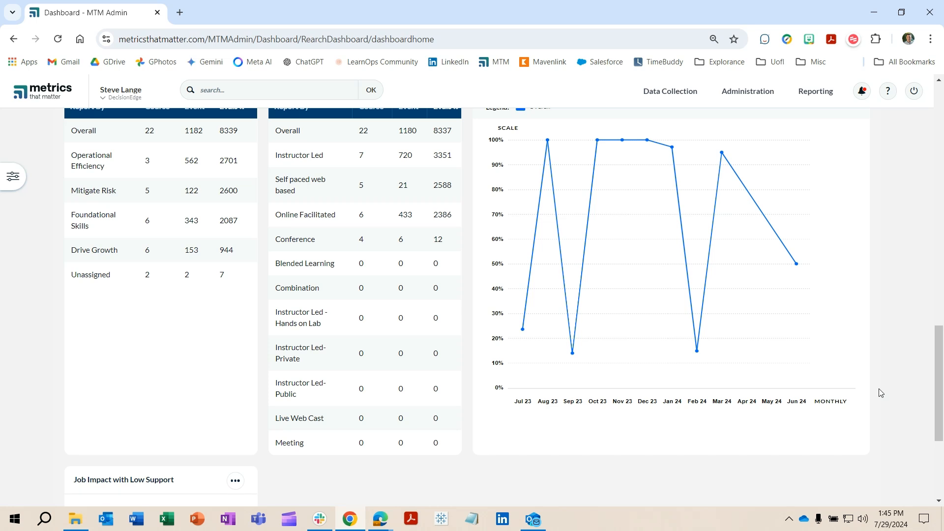
{"action": "scroll", "coordinate": [879, 391], "scroll_direction": "down", "scroll_amount": 4}
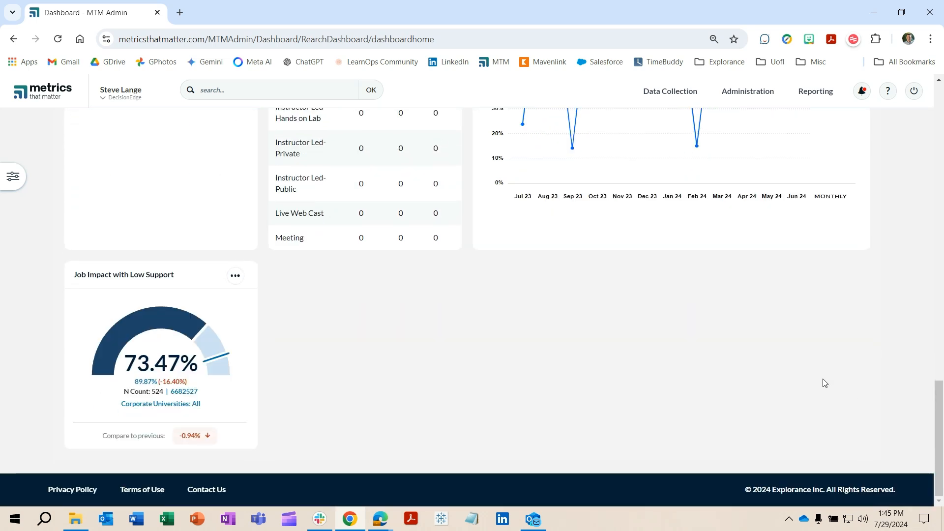